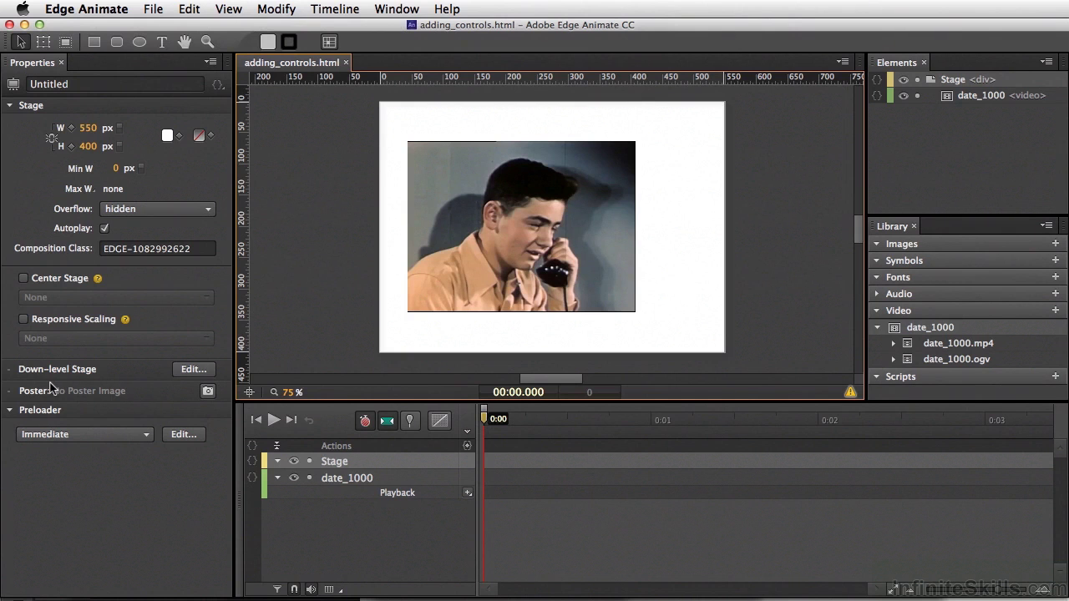
- Select the date_1000 video on the stage
{"action": "left_click", "coordinate": [425, 204]}
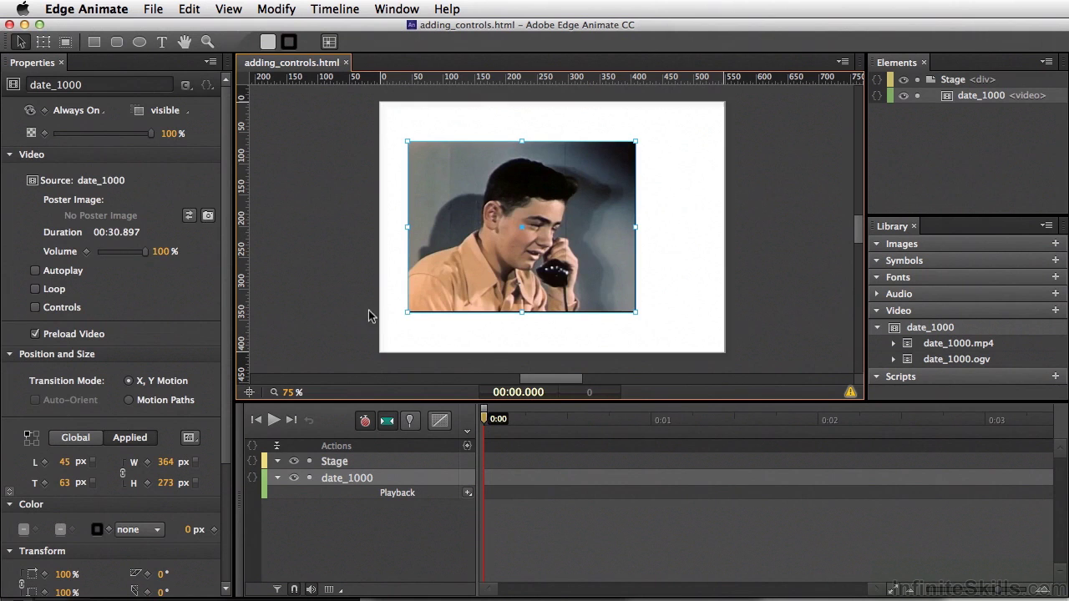
- Add a click action to date_1000 that plays it with sym.$("date_1000")[0].play();
{"action": "right_click", "coordinate": [427, 212]}
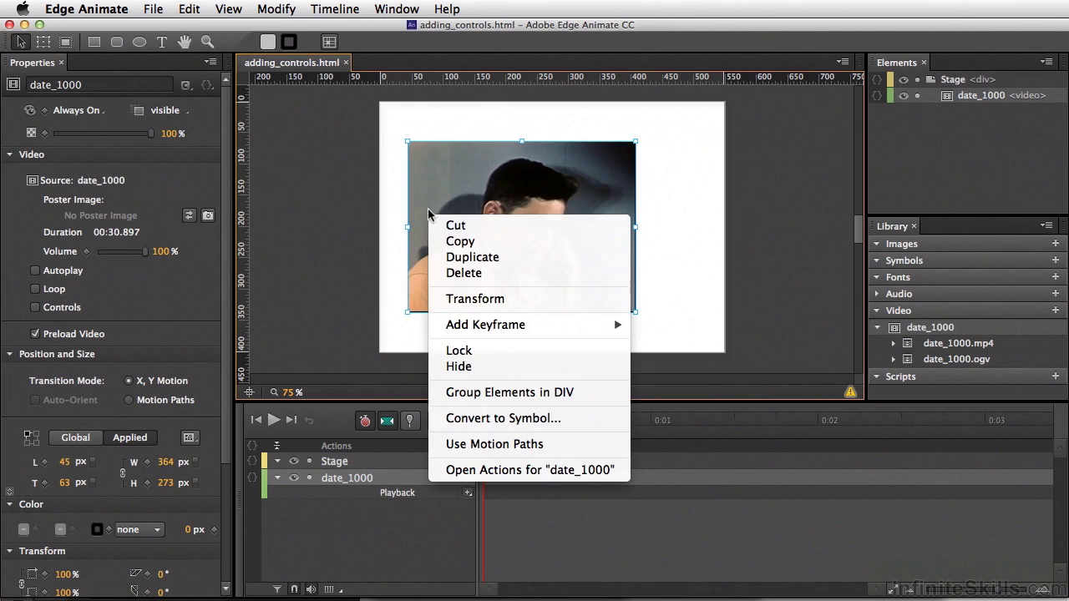
{"action": "left_click", "coordinate": [499, 470]}
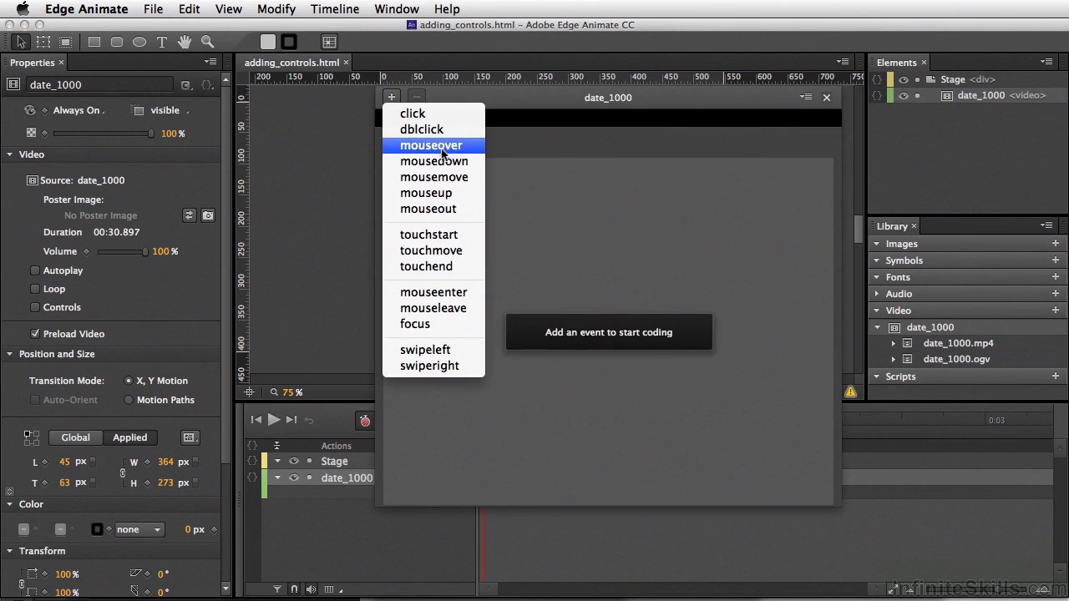
{"action": "left_click", "coordinate": [426, 115]}
{"action": "left_click", "coordinate": [426, 114]}
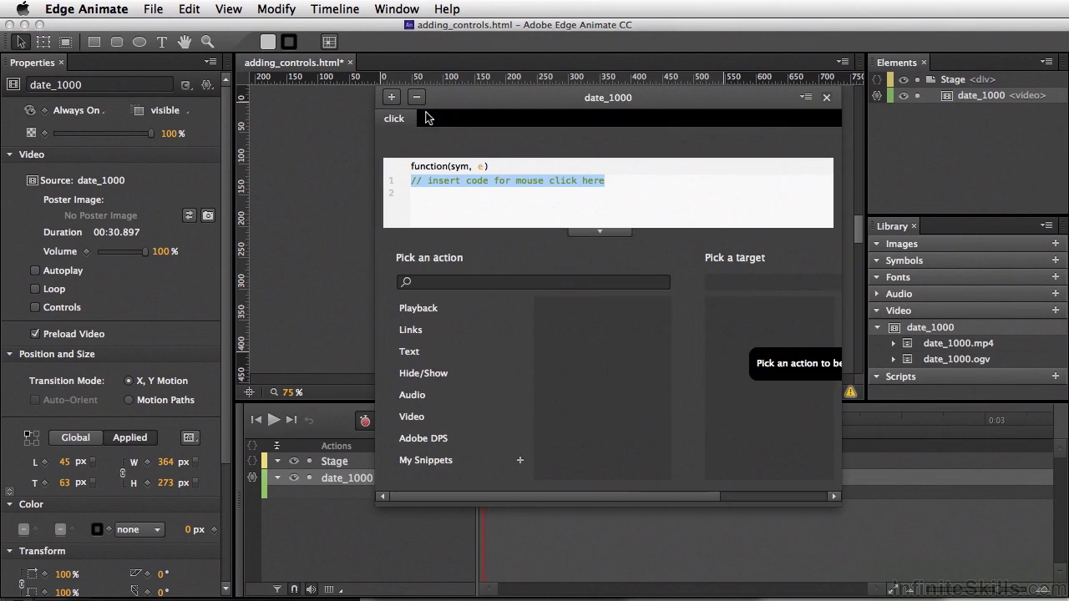
{"action": "left_click", "coordinate": [414, 420]}
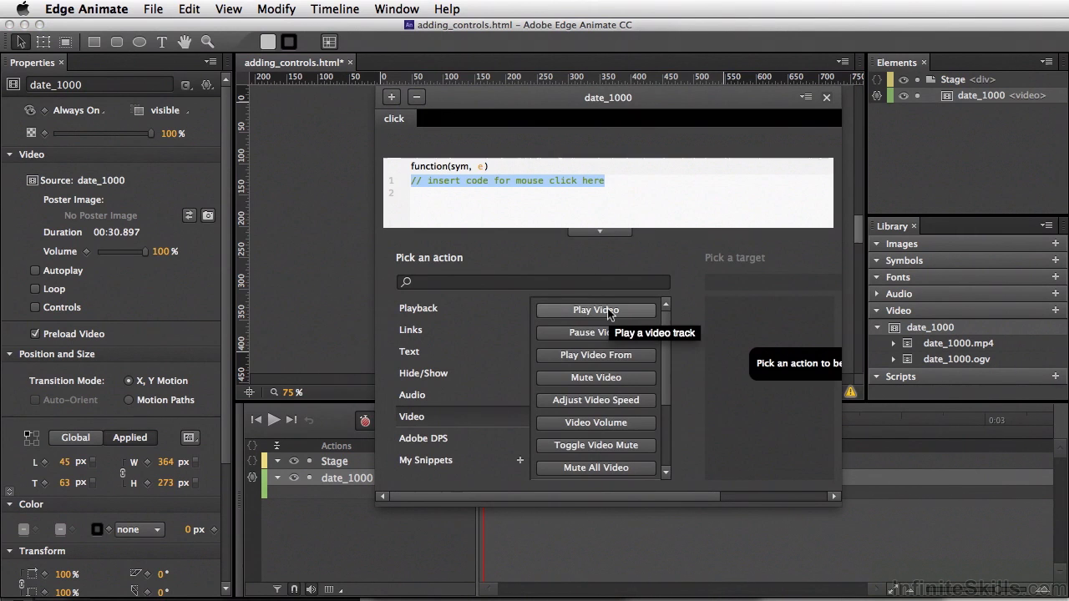
{"action": "left_click", "coordinate": [608, 312]}
{"action": "left_click", "coordinate": [737, 334]}
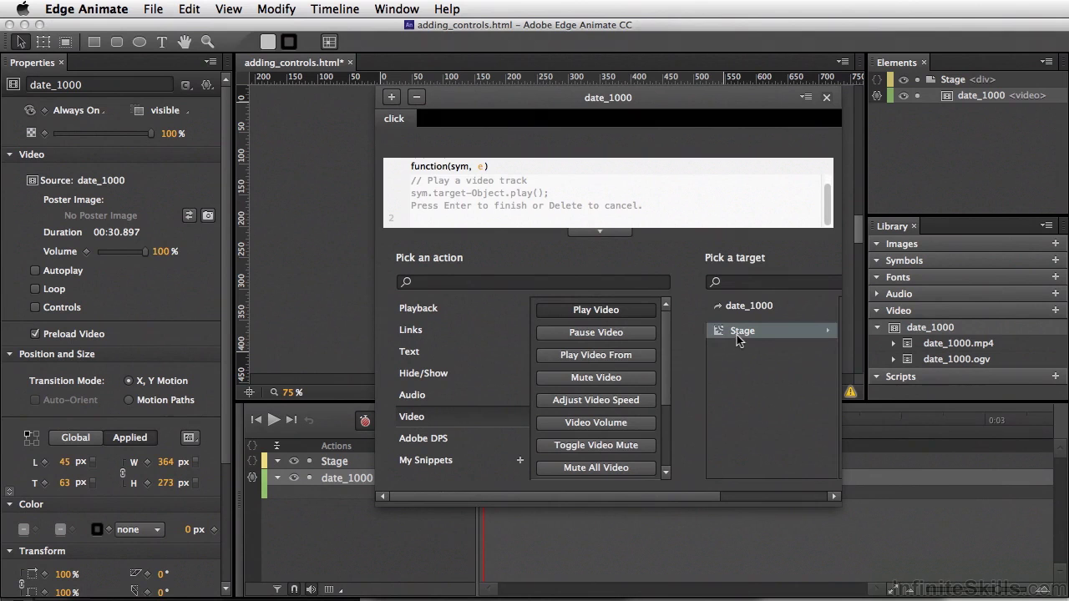
{"action": "left_click_drag", "start_coordinate": [689, 497], "coordinate": [804, 500]}
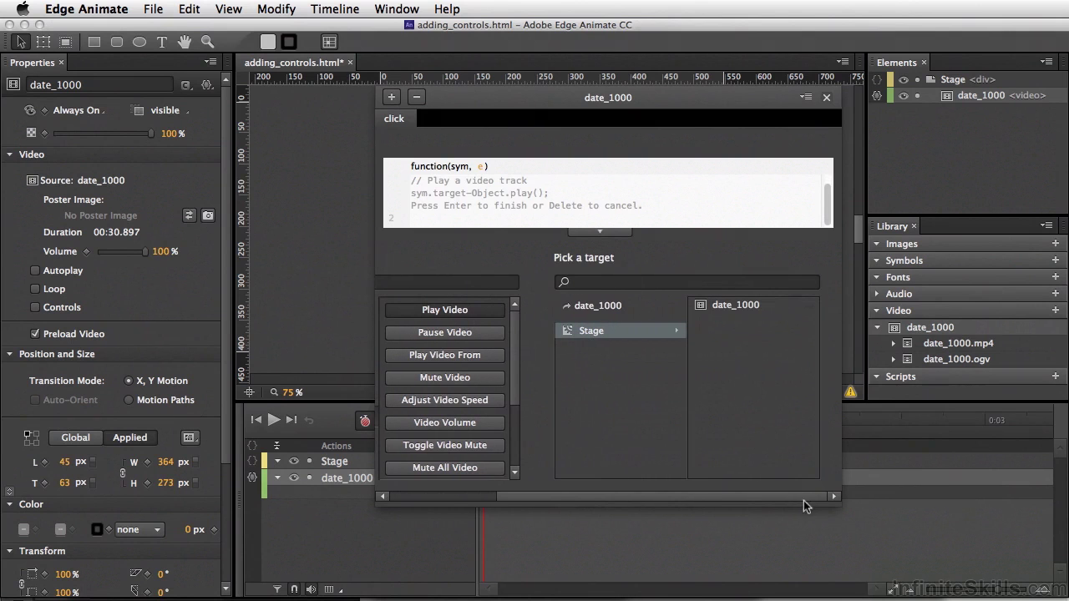
{"action": "left_click", "coordinate": [734, 308]}
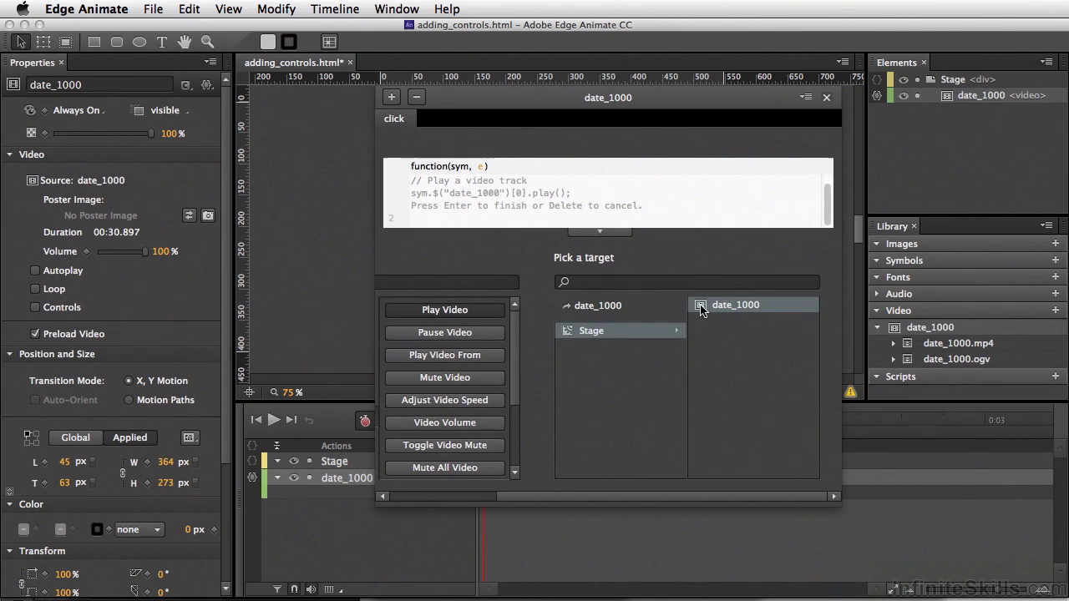
{"action": "key", "text": "Return"}
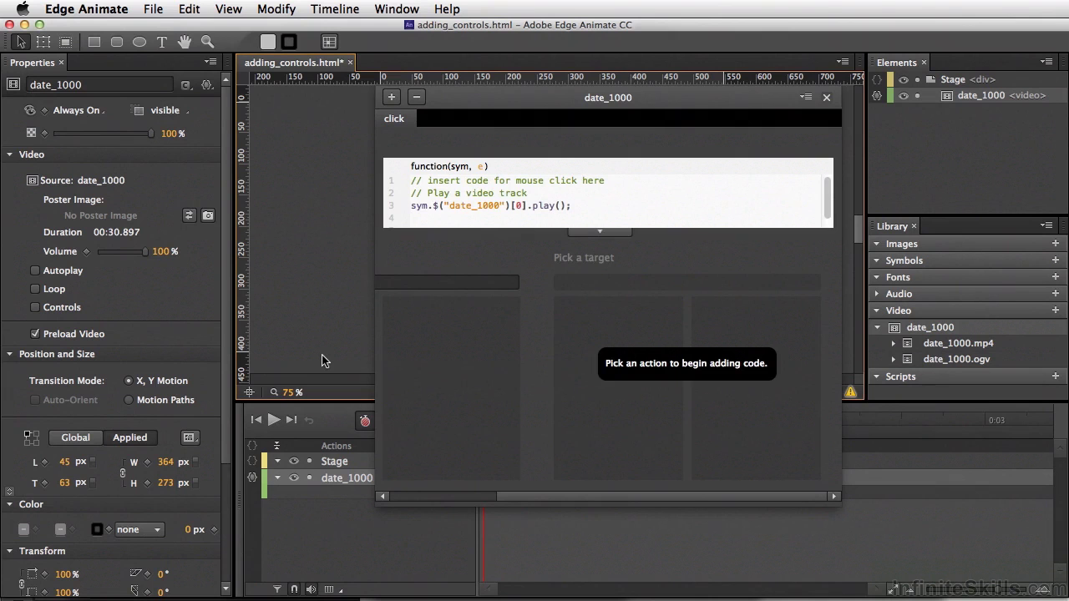
- Preview the composition in Chrome to test that clicking the video plays it
{"action": "key", "text": "super+Return"}
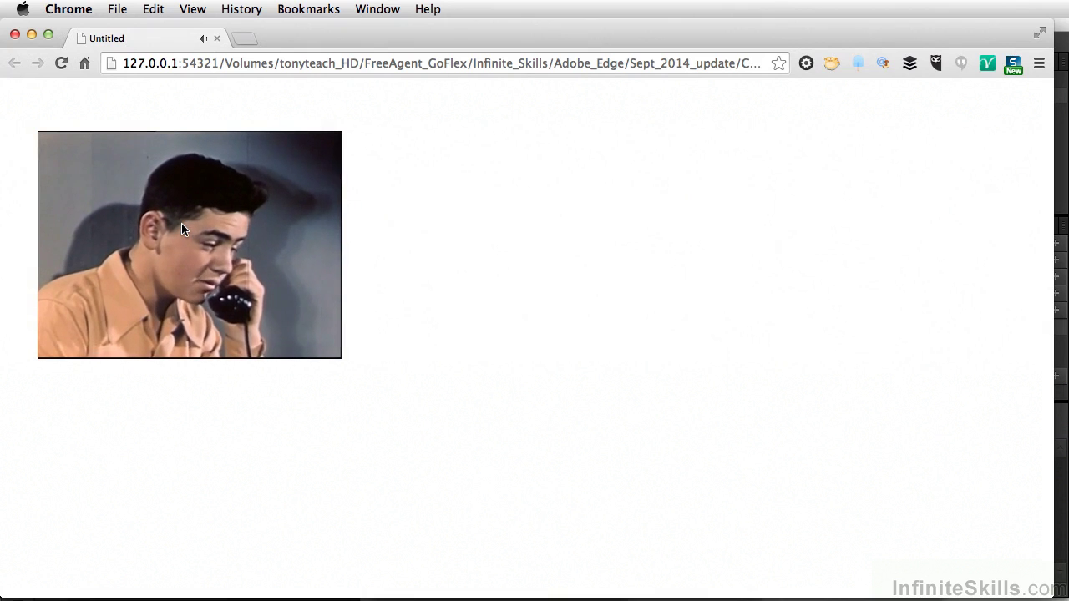
- Close the preview, reopen date_1000's click actions and delete the old play code
{"action": "key", "text": "super+w"}
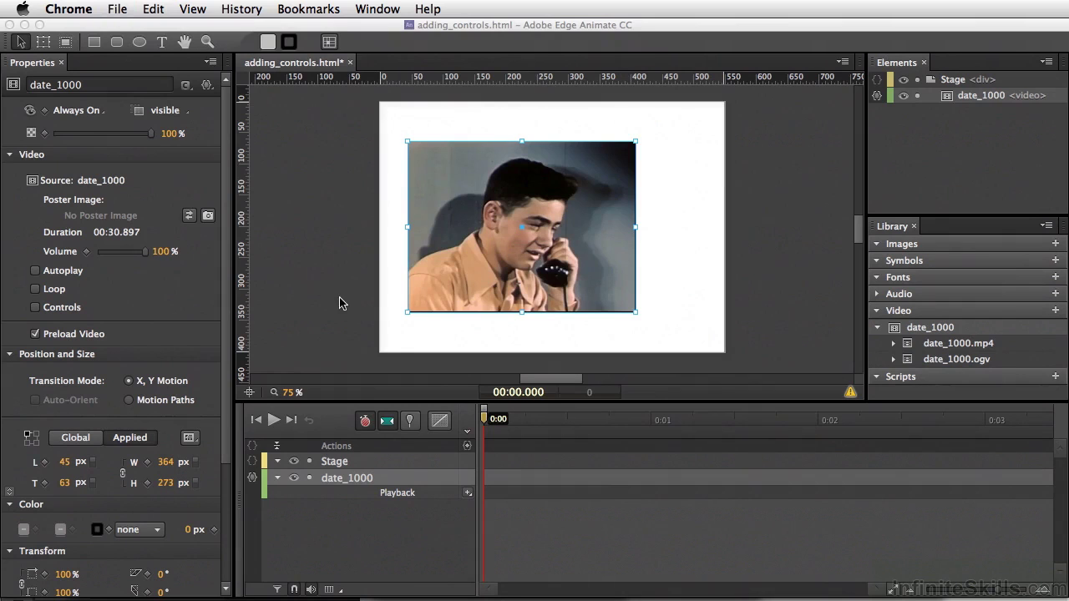
{"action": "left_click", "coordinate": [515, 274]}
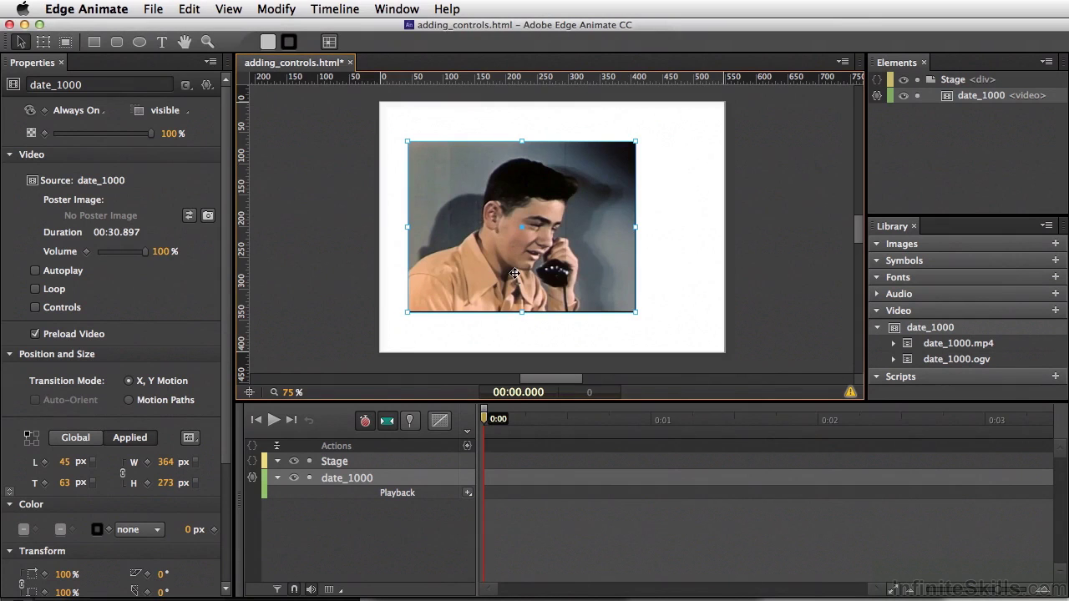
{"action": "right_click", "coordinate": [514, 276]}
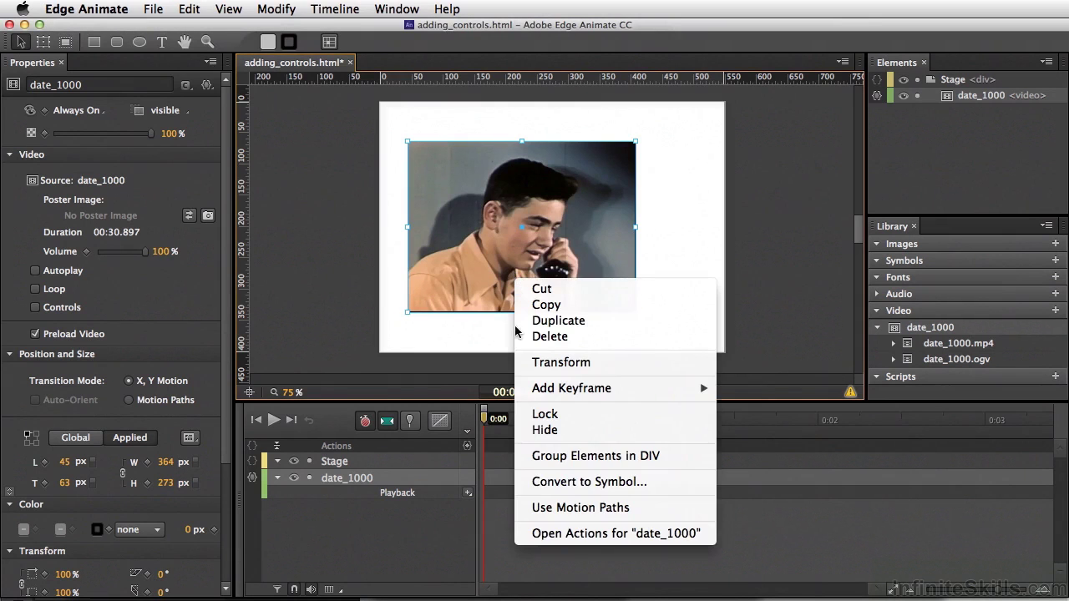
{"action": "left_click", "coordinate": [572, 535]}
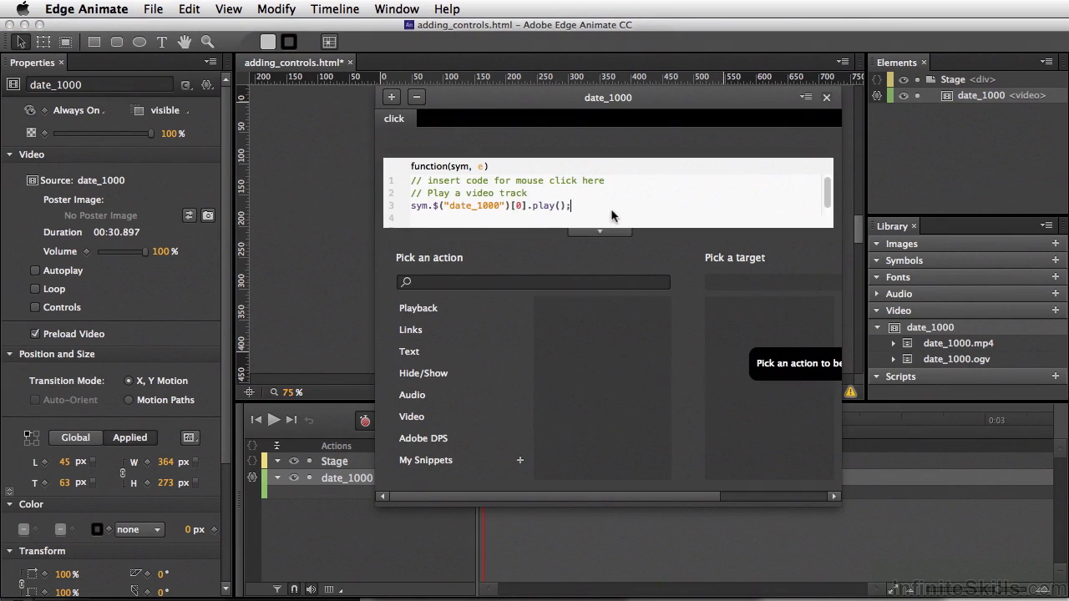
{"action": "left_click_drag", "start_coordinate": [612, 214], "coordinate": [362, 162]}
{"action": "key", "text": "BackSpace"}
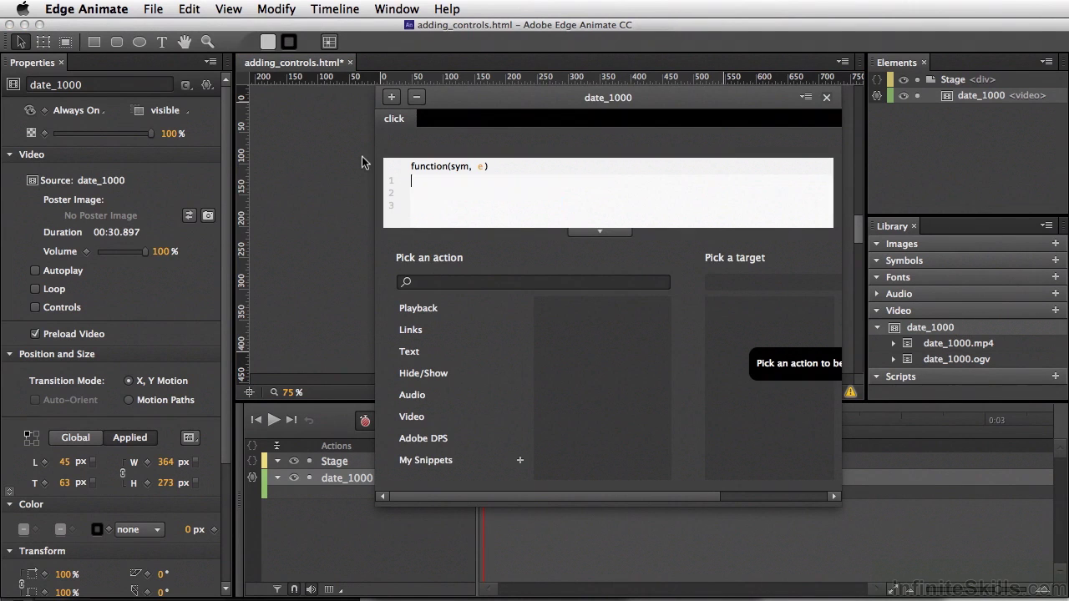
- Add a Toggle Video Play/Pause action targeting date_1000 to the click handler
{"action": "left_click", "coordinate": [424, 416]}
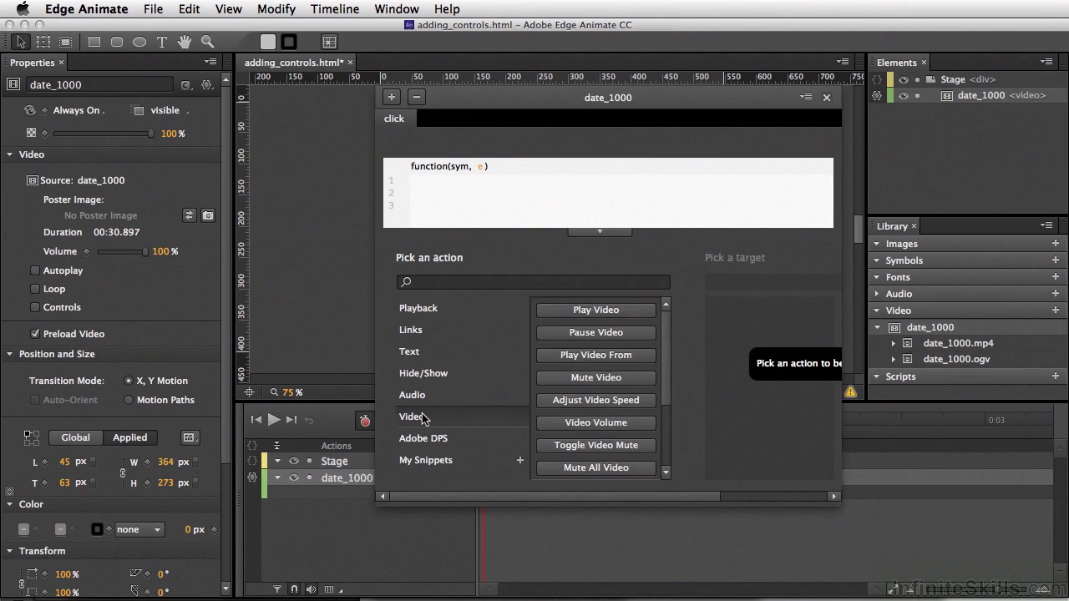
{"action": "left_click_drag", "start_coordinate": [661, 370], "coordinate": [660, 421]}
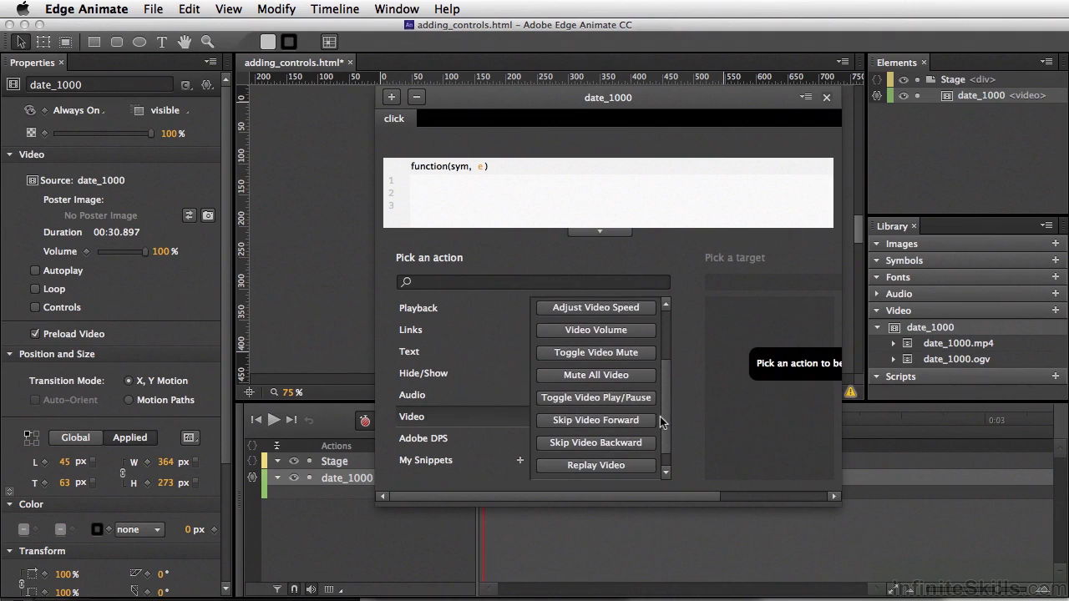
{"action": "left_click", "coordinate": [597, 392]}
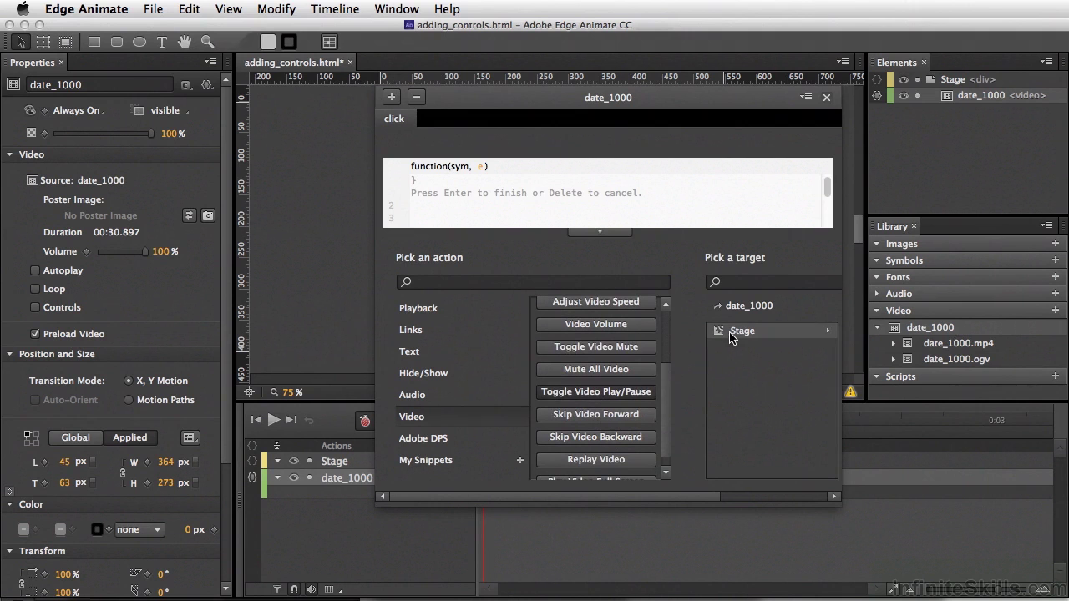
{"action": "left_click", "coordinate": [729, 331]}
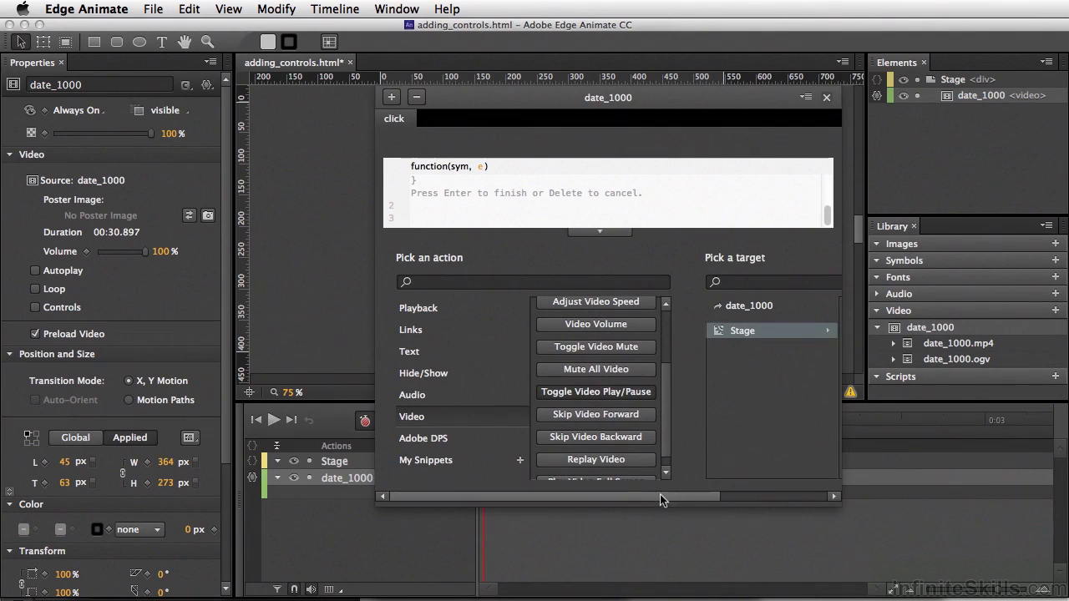
{"action": "left_click_drag", "start_coordinate": [660, 499], "coordinate": [767, 498]}
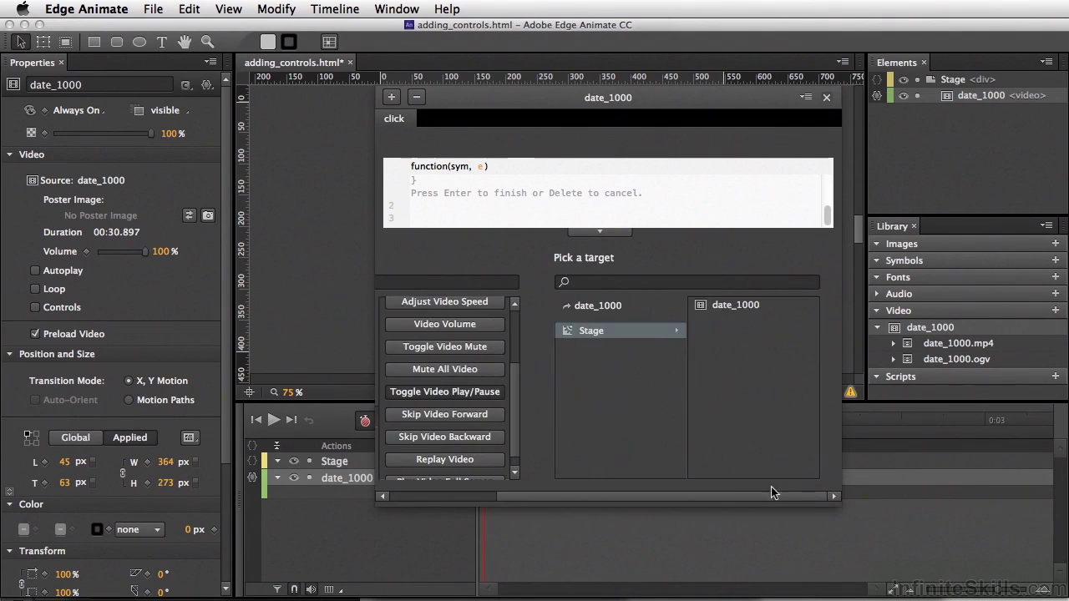
{"action": "left_click", "coordinate": [723, 307]}
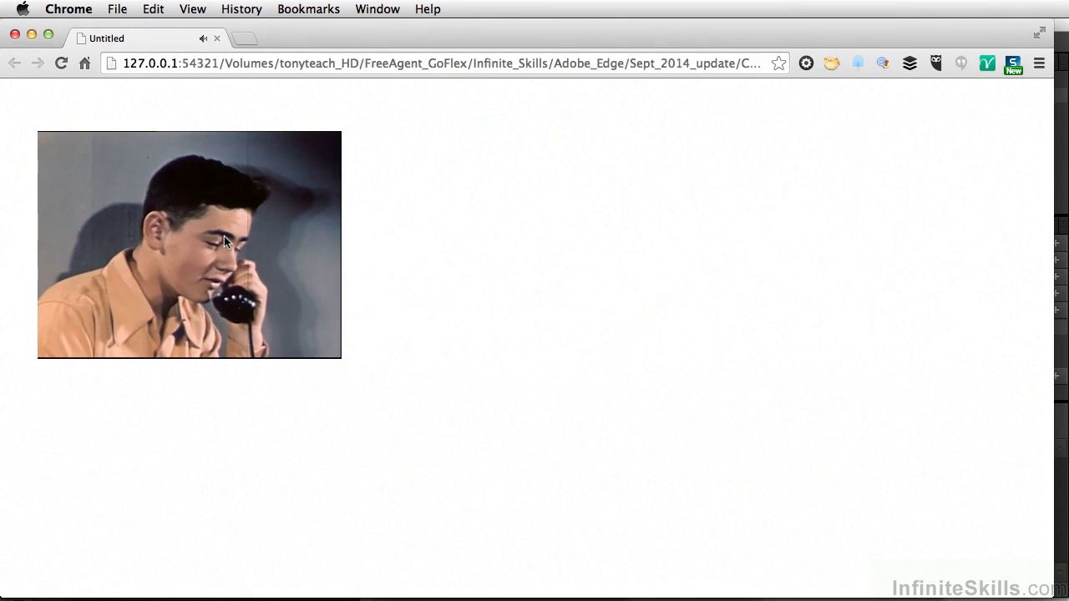
- Close the Chrome preview window to return to adding_controls.html in Edge Animate
{"action": "key", "text": "super+w"}
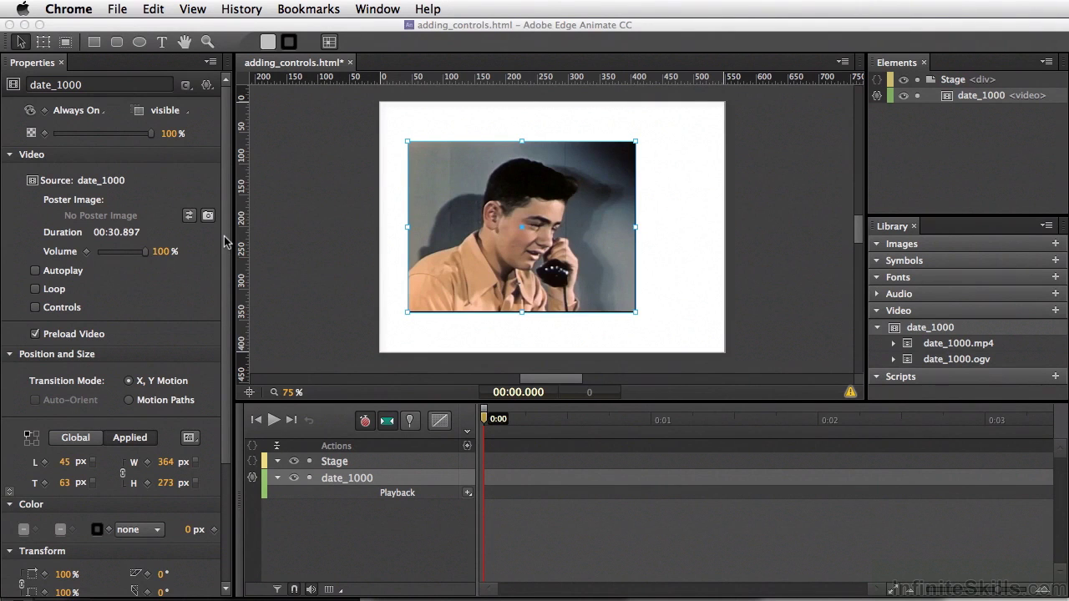
- Drag btn-date.jpg from Ch_13_video's video-images folder onto the stage right of the video
{"action": "left_click", "coordinate": [224, 241]}
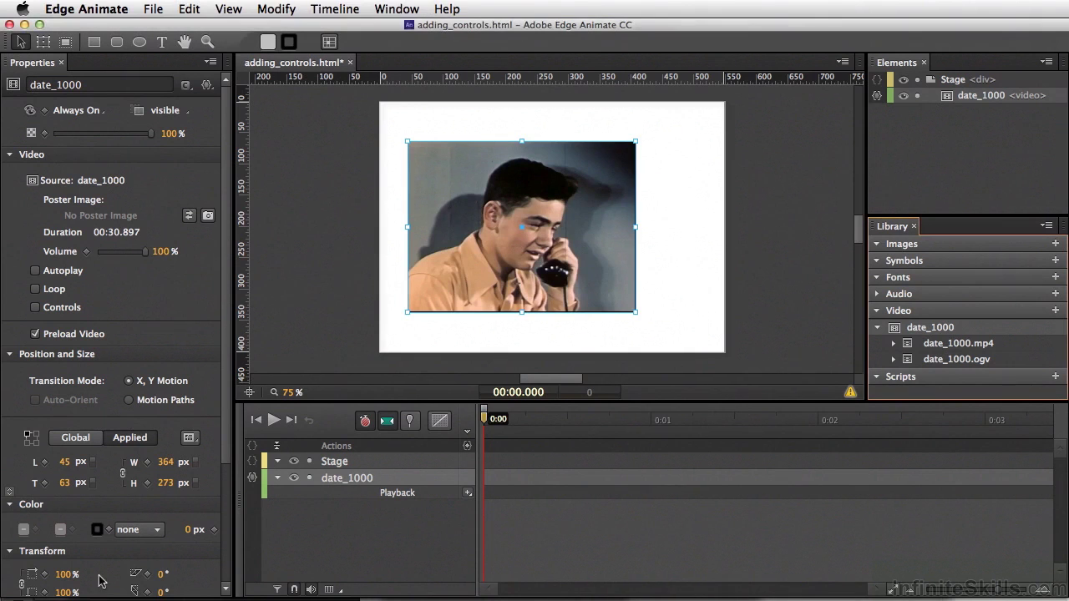
{"action": "left_click", "coordinate": [25, 576]}
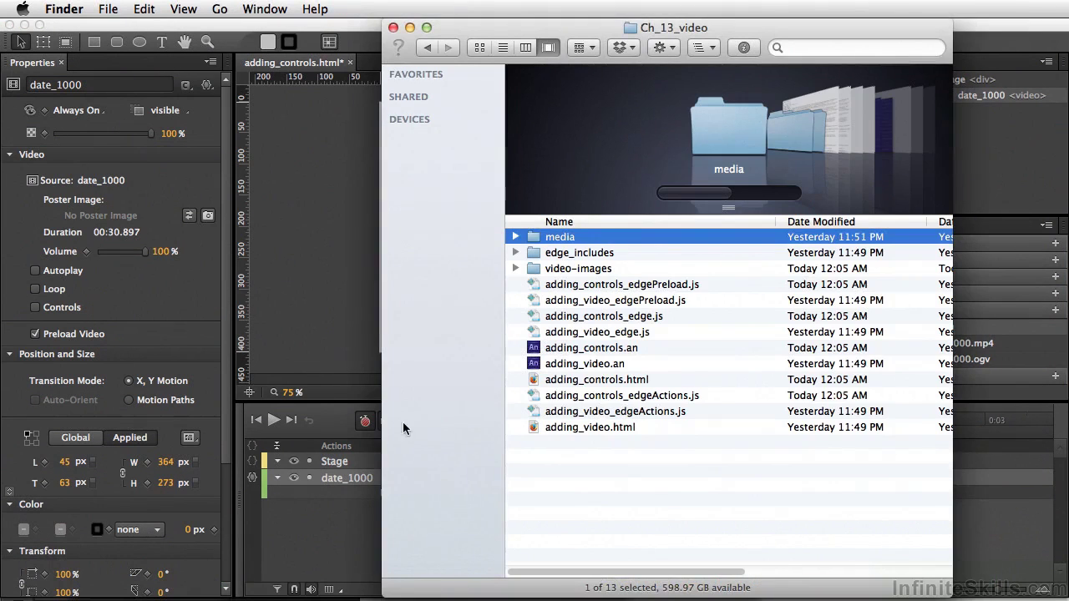
{"action": "left_click_drag", "start_coordinate": [499, 23], "coordinate": [832, 23]}
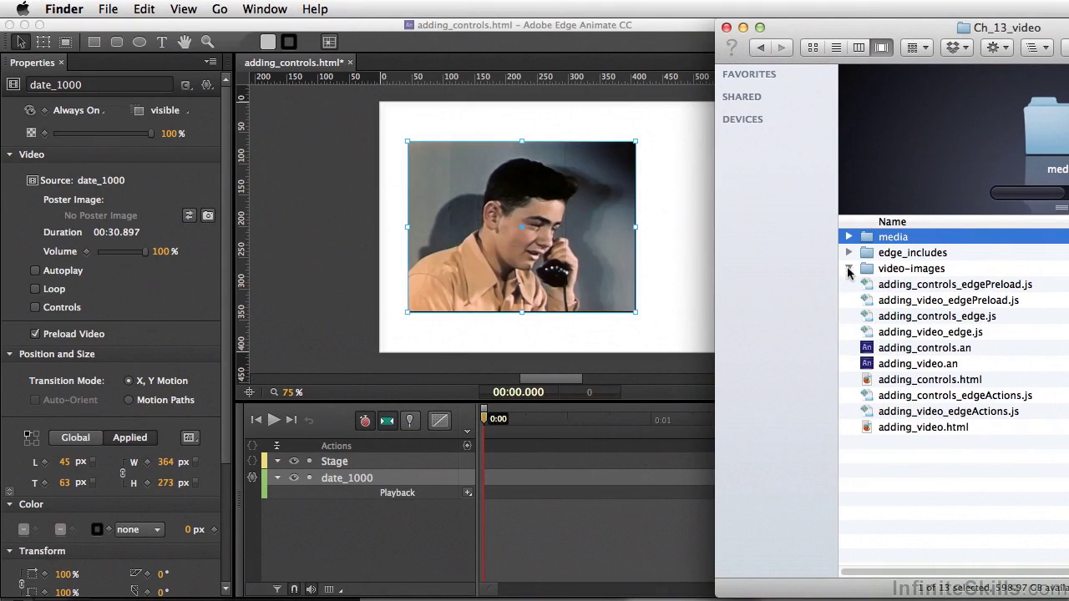
{"action": "left_click", "coordinate": [848, 268]}
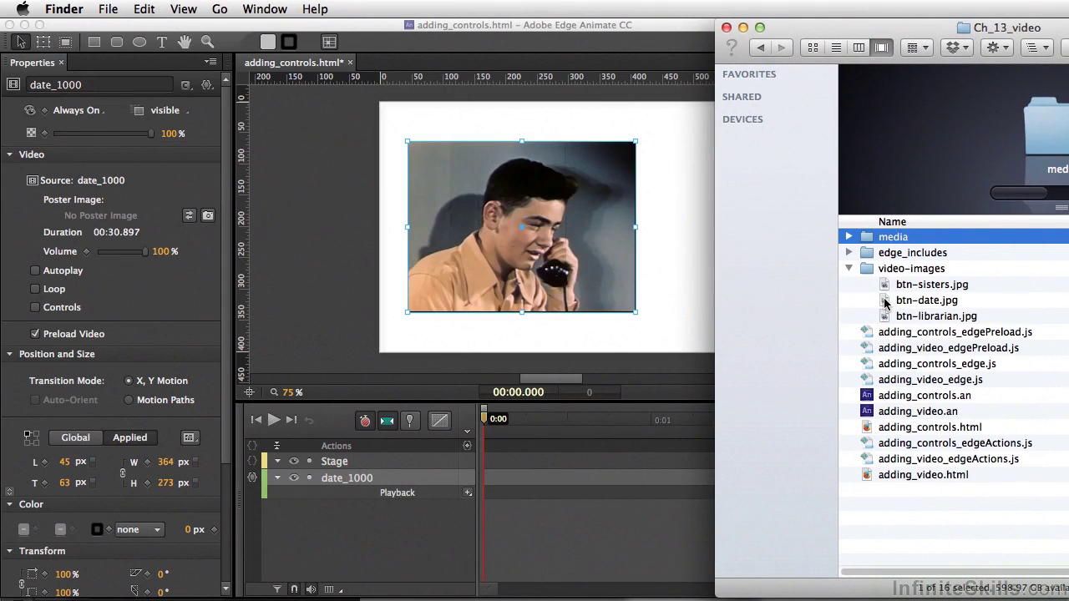
{"action": "left_click", "coordinate": [887, 301]}
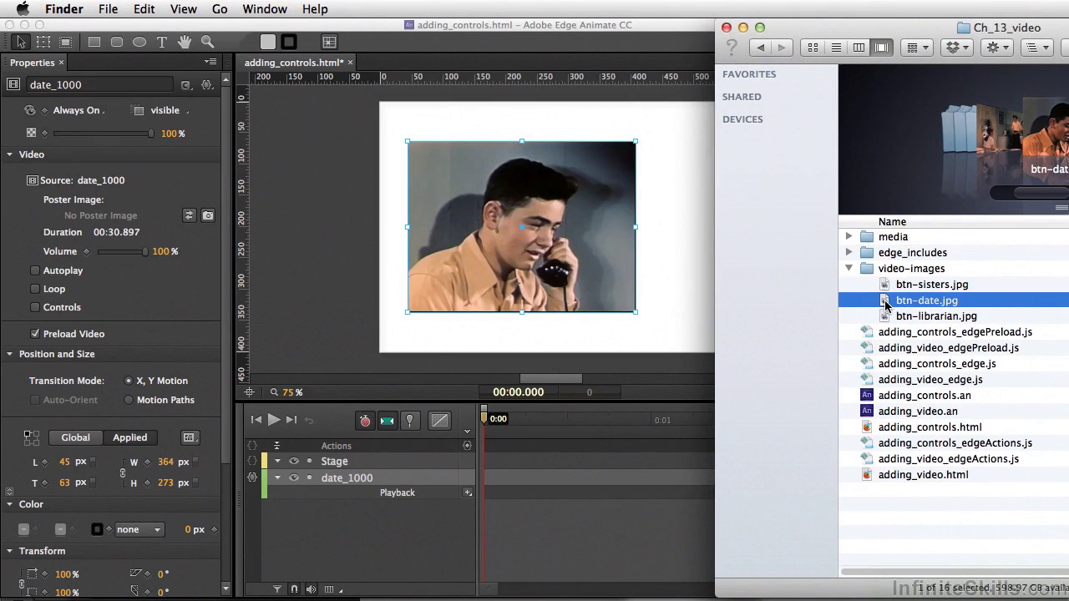
{"action": "left_click_drag", "start_coordinate": [887, 305], "coordinate": [662, 155]}
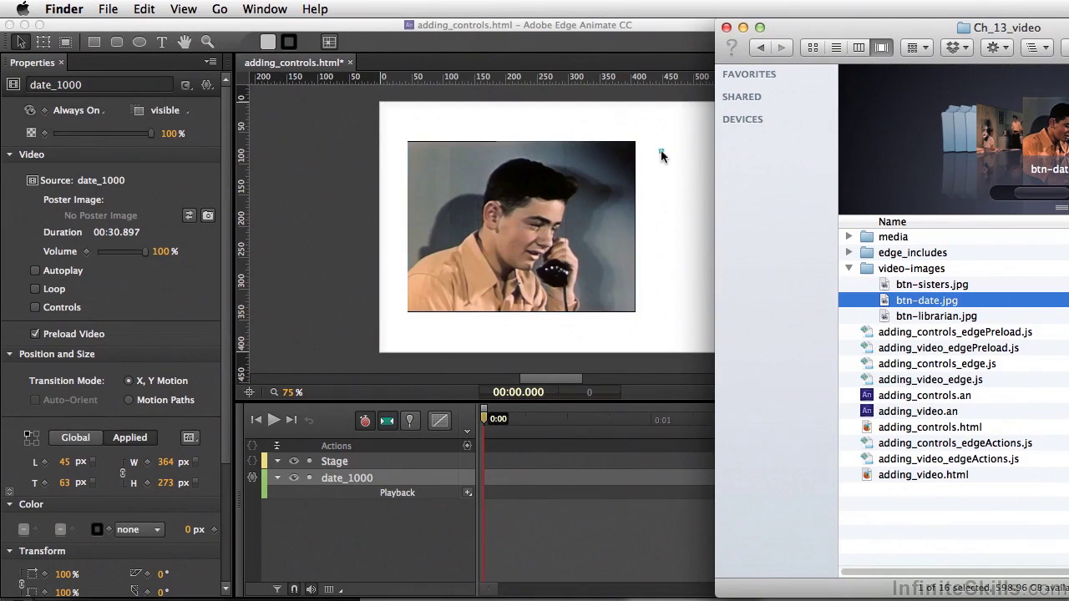
- Close Finder and snap btn-date to the video's top edge at 427, 63 px
{"action": "left_click", "coordinate": [673, 326]}
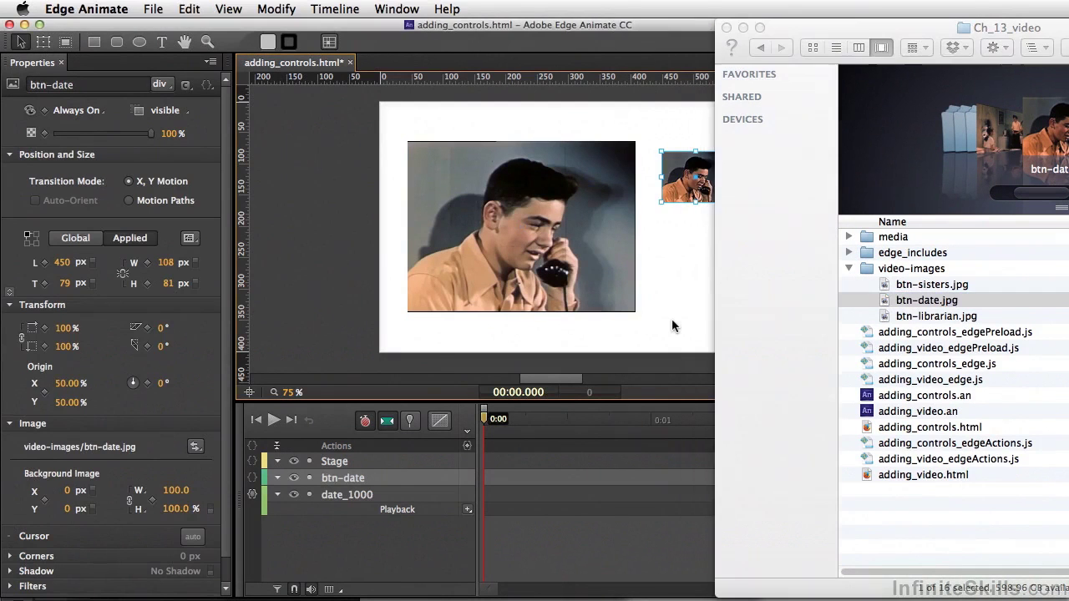
{"action": "left_click", "coordinate": [725, 28]}
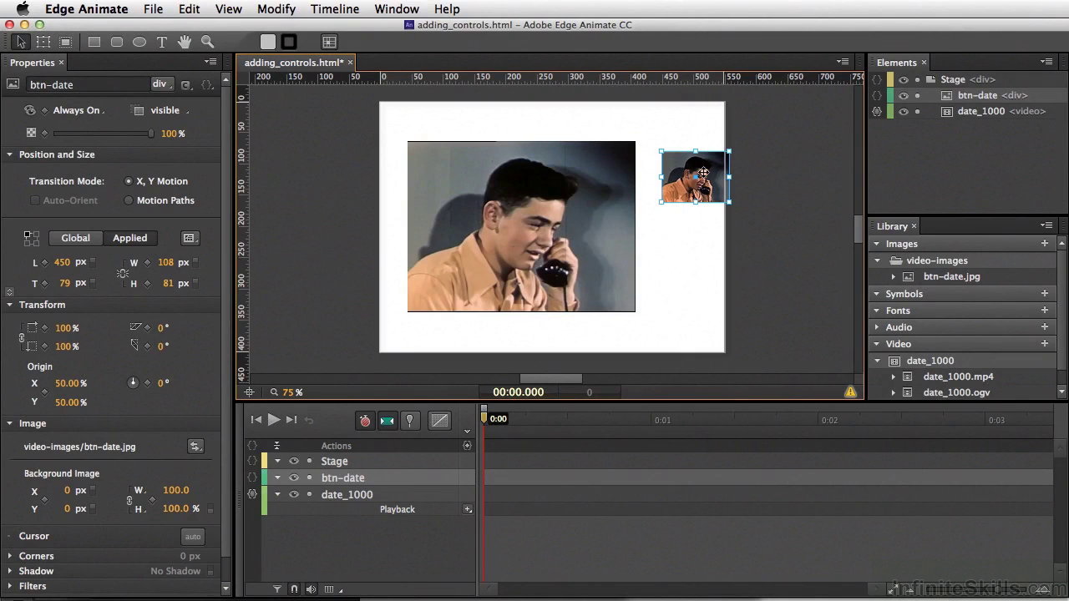
{"action": "left_click_drag", "start_coordinate": [705, 171], "coordinate": [691, 163]}
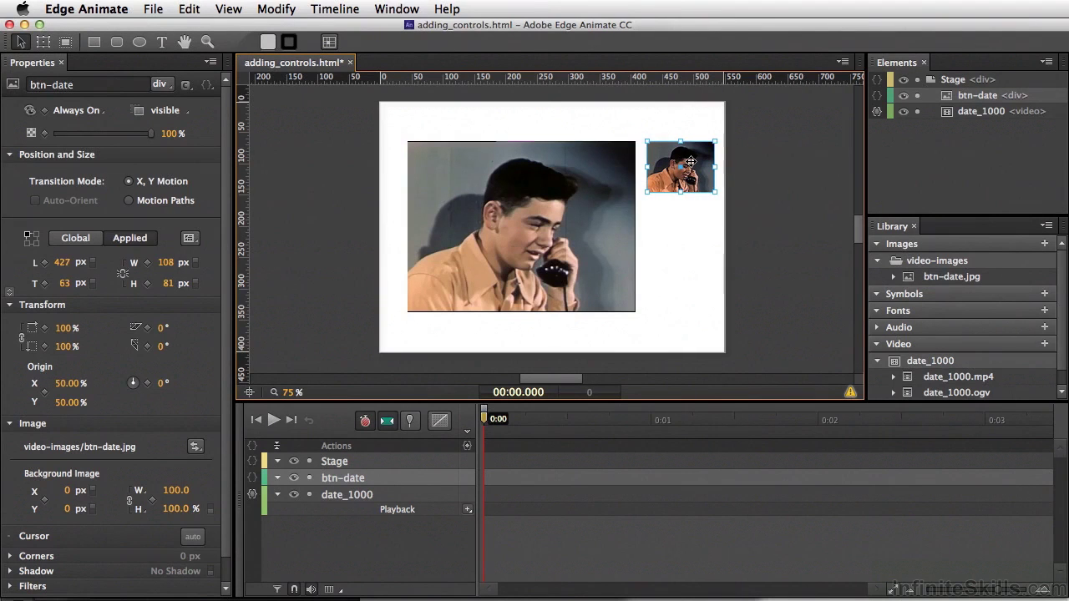
- Give btn-date a click action that plays the date_1000 video
{"action": "right_click", "coordinate": [700, 171]}
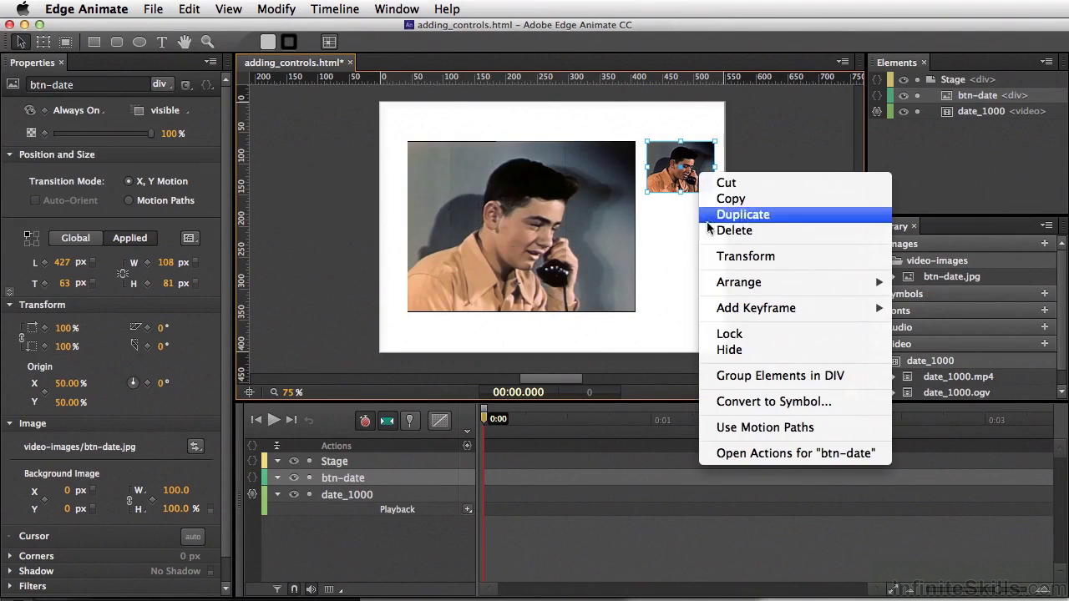
{"action": "left_click", "coordinate": [744, 456]}
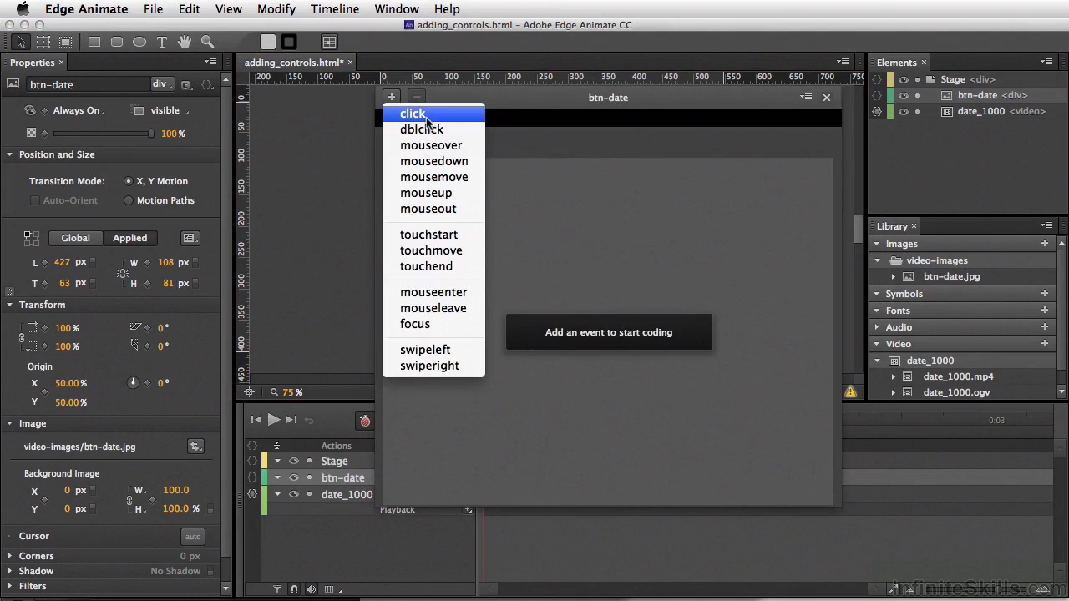
{"action": "left_click", "coordinate": [426, 117]}
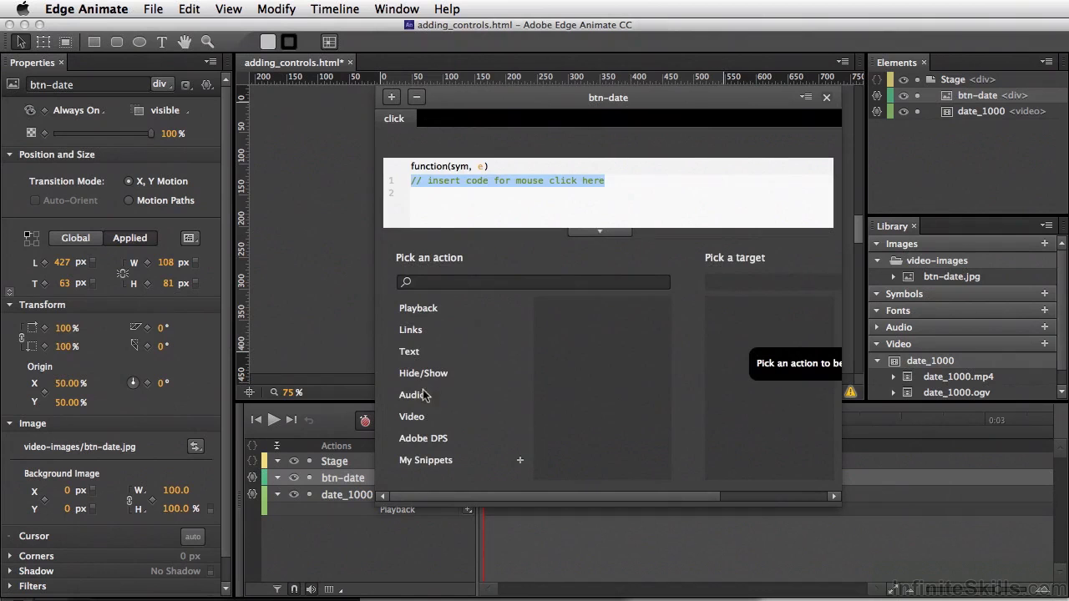
{"action": "left_click", "coordinate": [422, 418]}
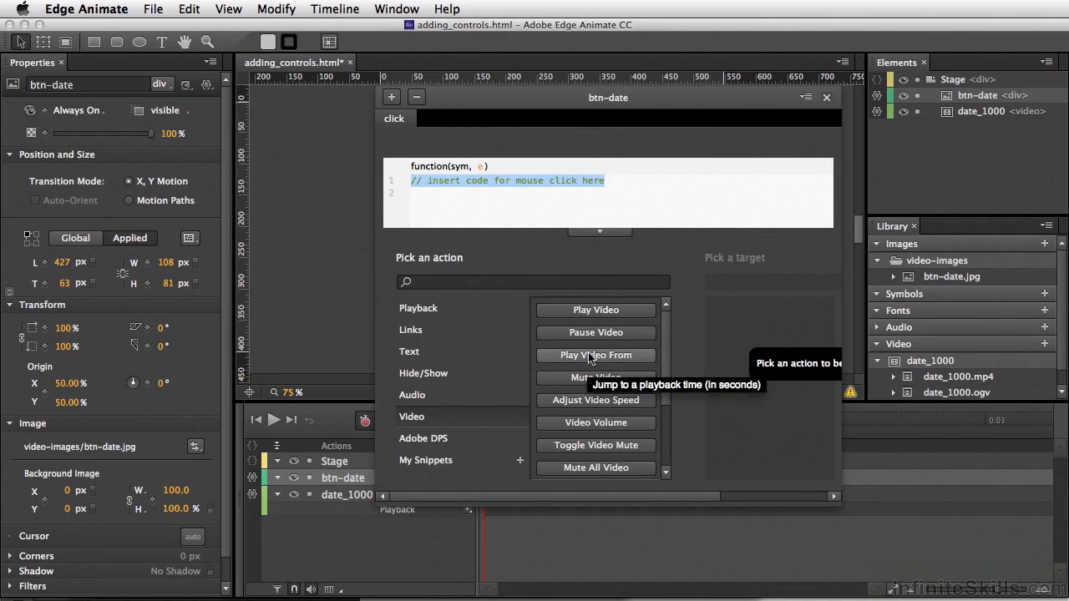
{"action": "left_click", "coordinate": [595, 314]}
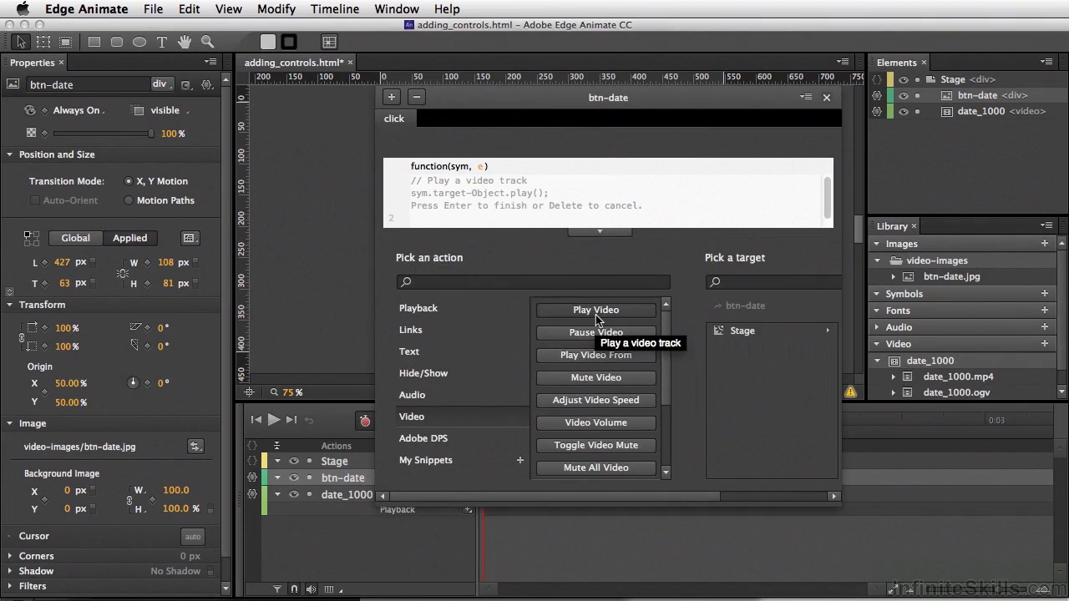
{"action": "left_click", "coordinate": [726, 330]}
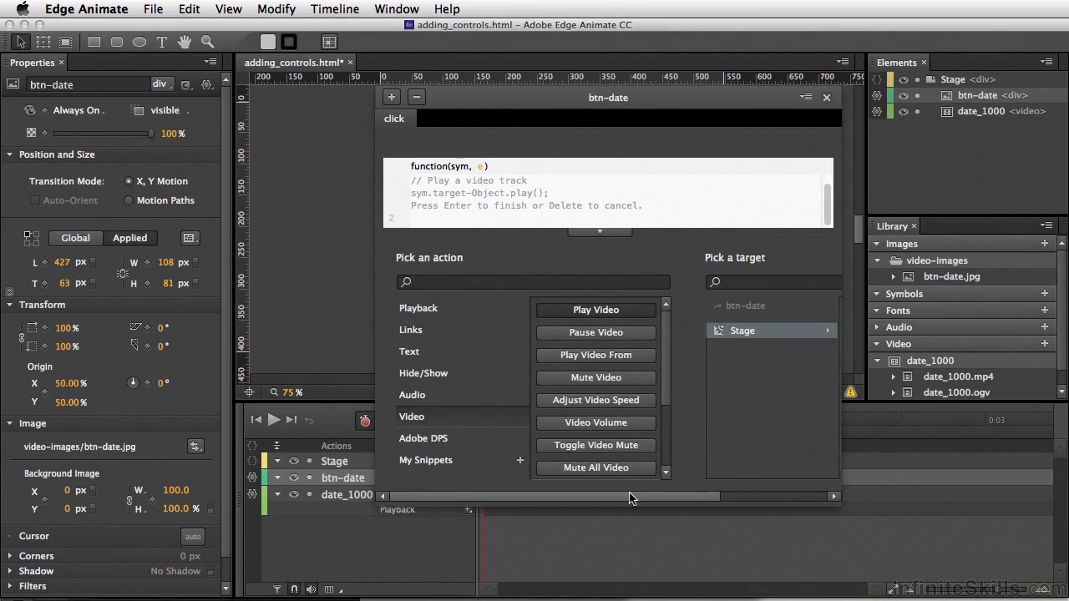
{"action": "left_click_drag", "start_coordinate": [631, 499], "coordinate": [716, 497]}
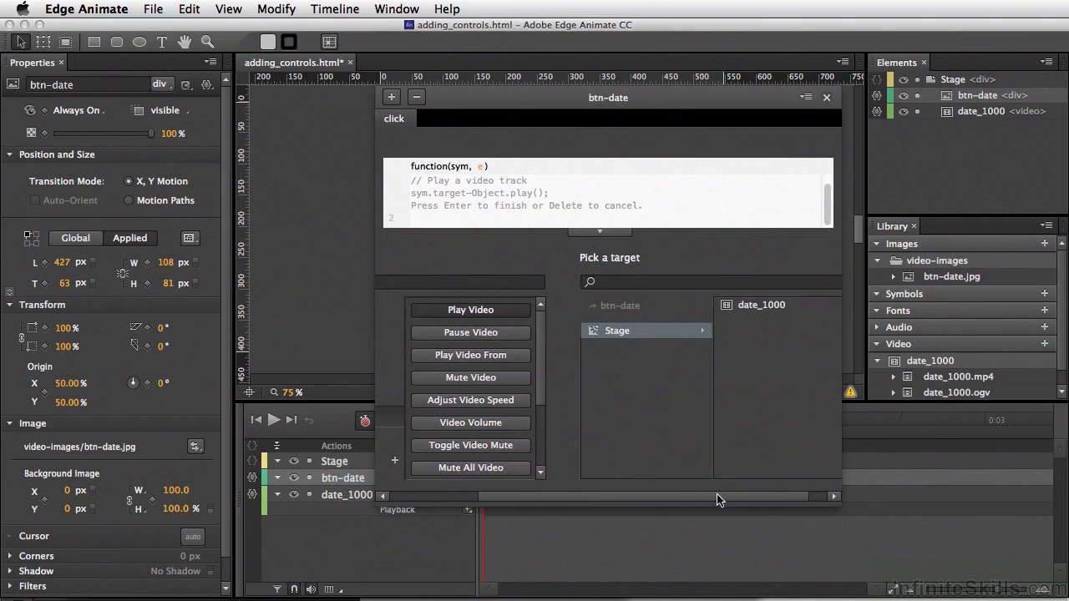
{"action": "left_click", "coordinate": [756, 306]}
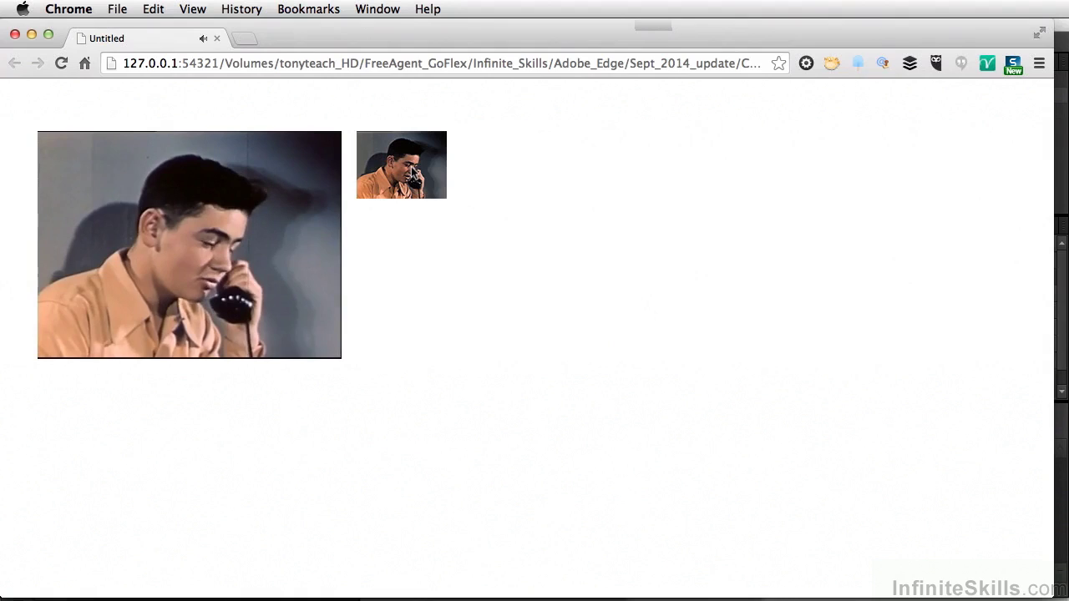
- Close the Chrome preview after testing the btn-date button
{"action": "key", "text": "super+w"}
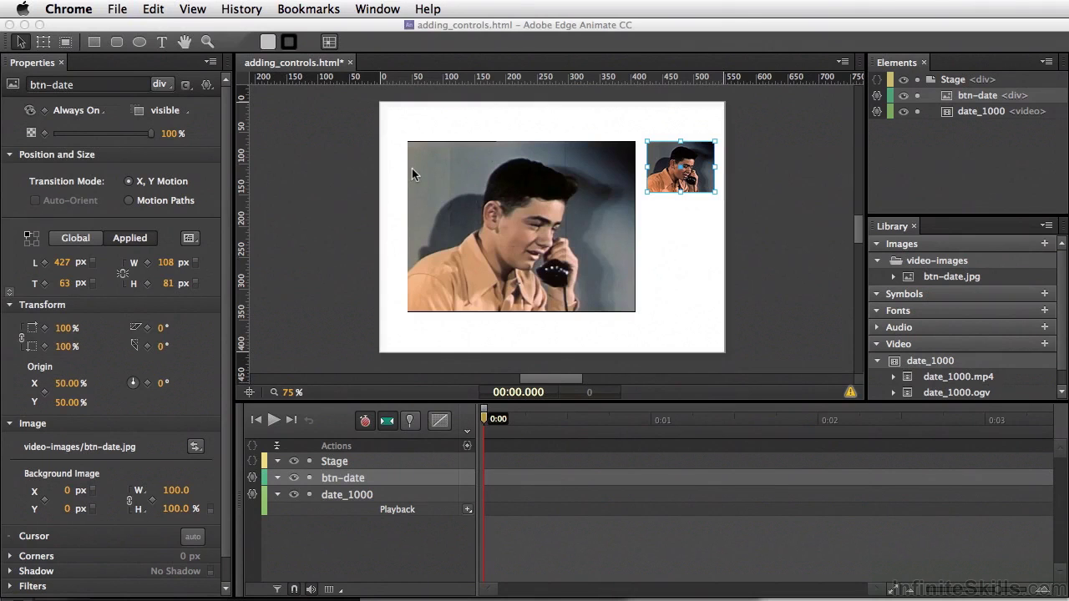